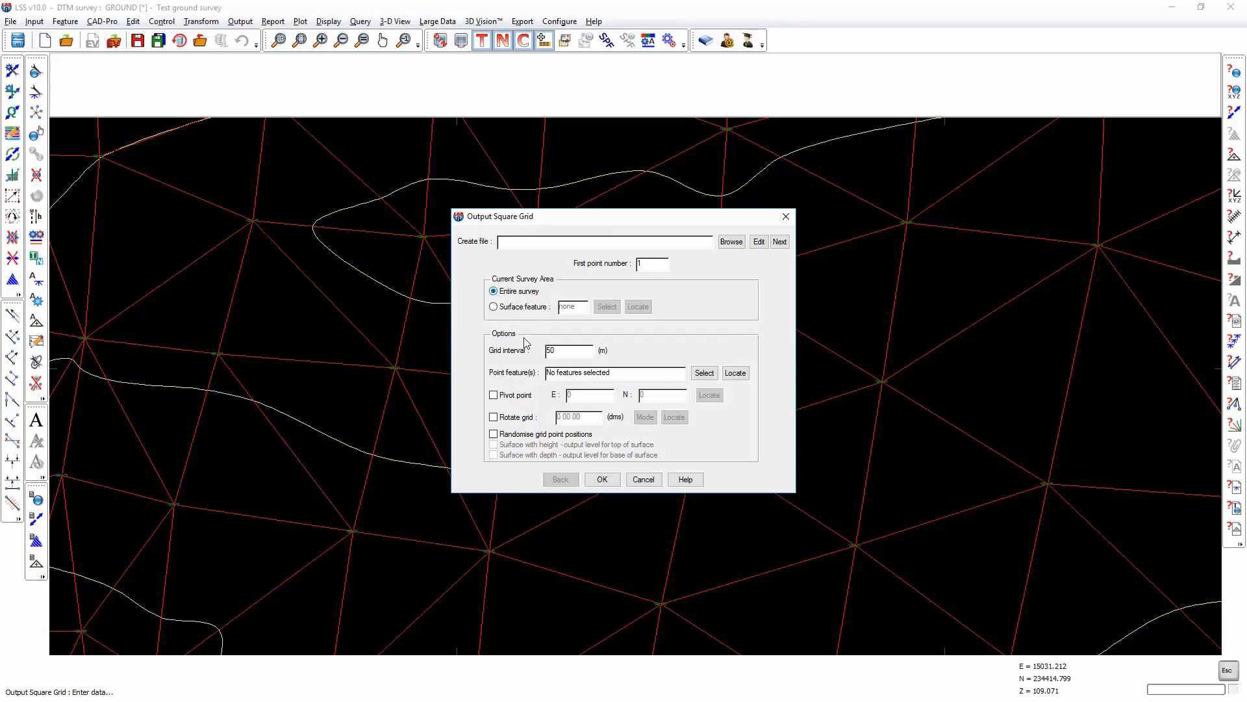
Set the grid interval of the square grid output to 20 m
double_click(566, 351)
text(2)
Try locating a pivot point and a rotation direction for the grid on the survey, and disable both options again
click(494, 396)
click(709, 395)
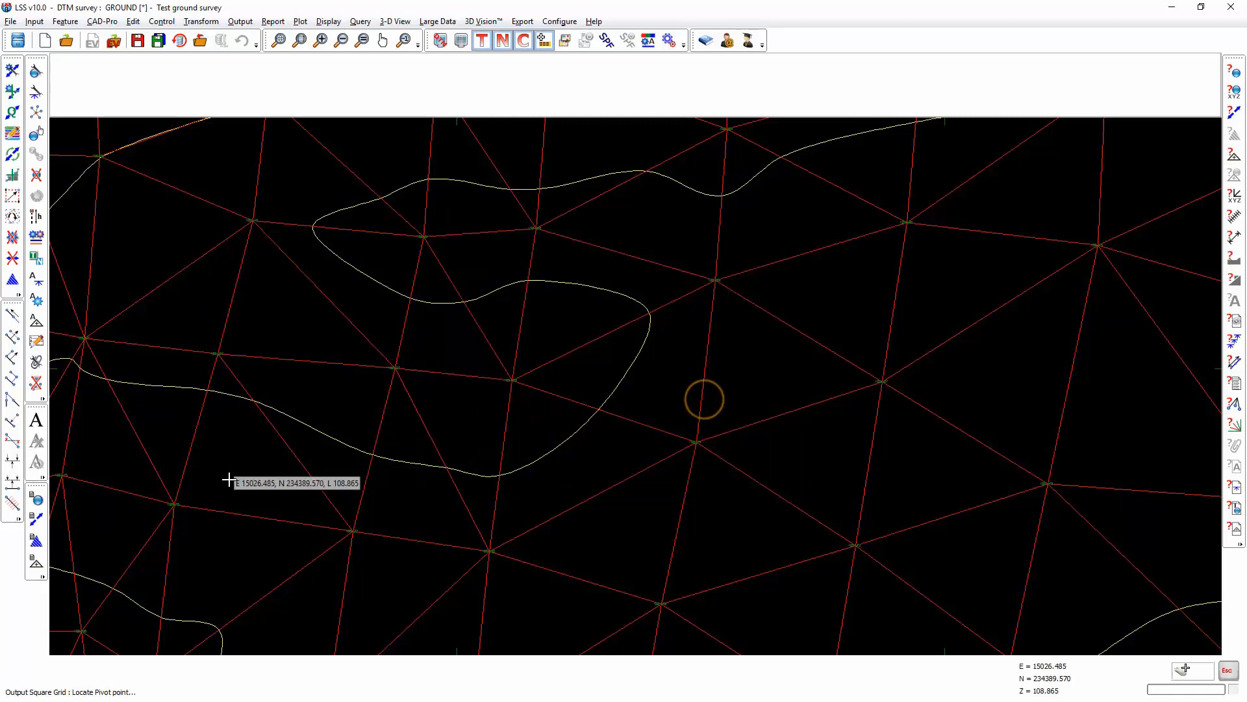
click(213, 490)
click(493, 417)
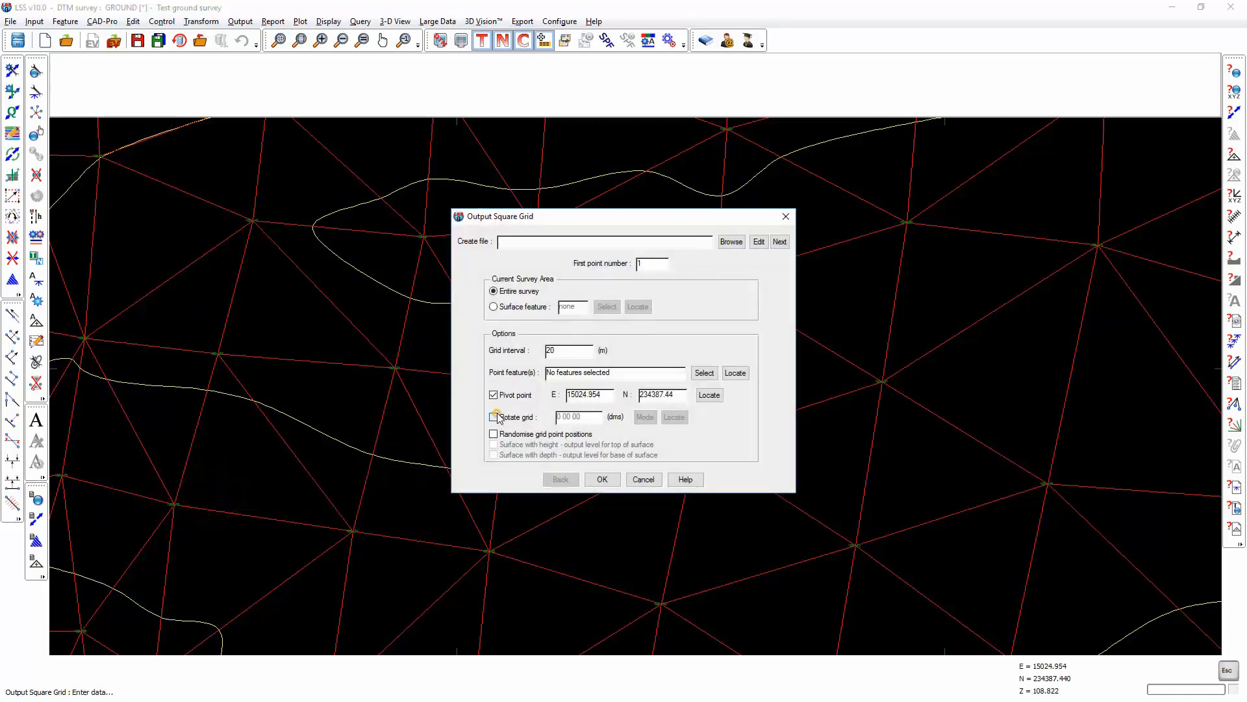
click(673, 417)
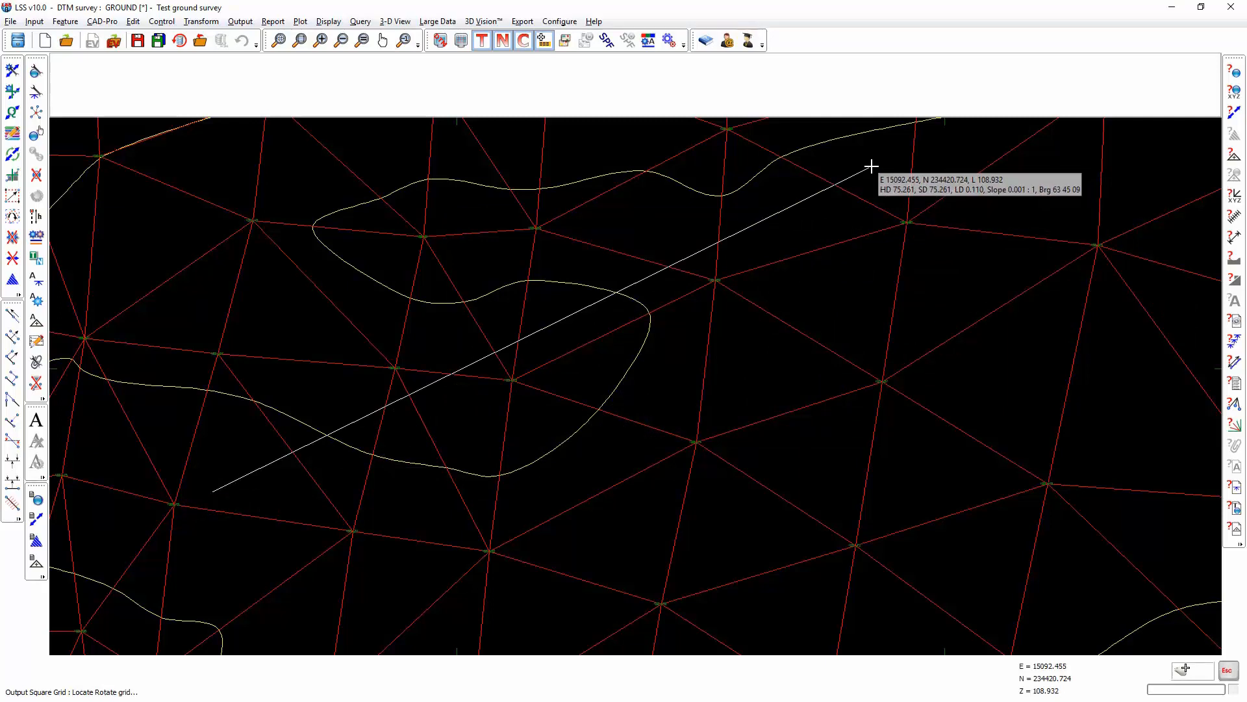
click(867, 277)
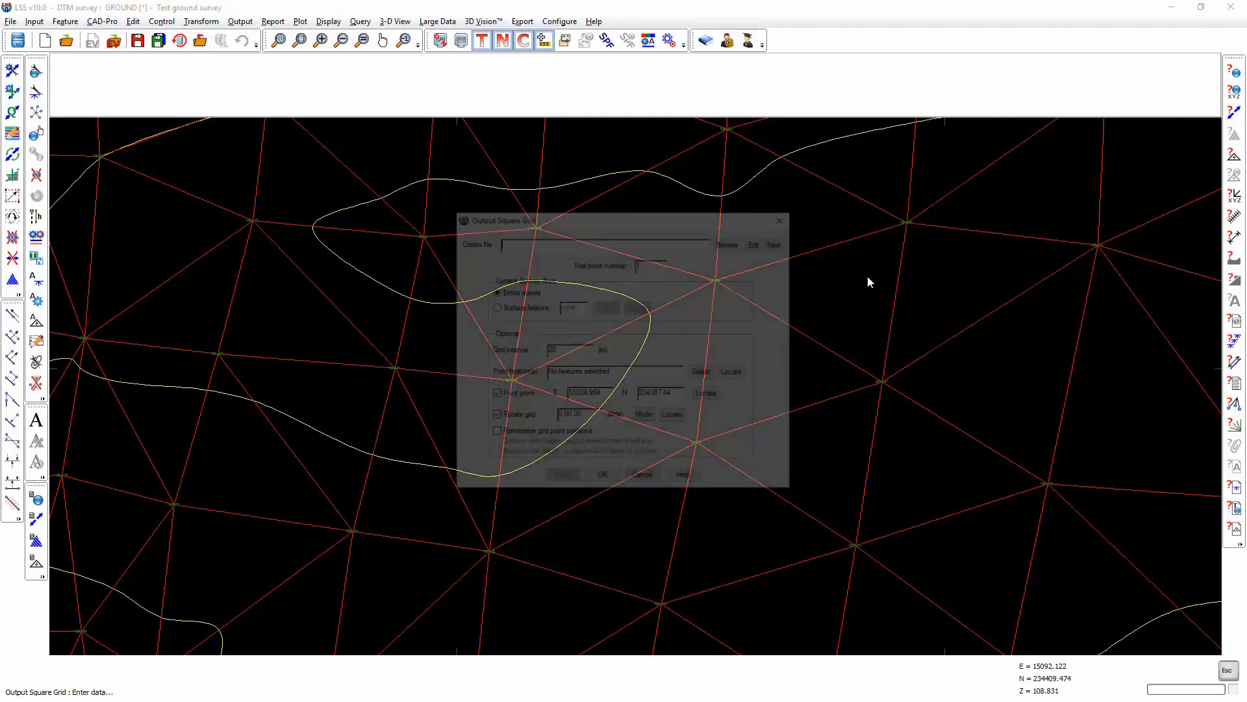
click(506, 396)
click(510, 417)
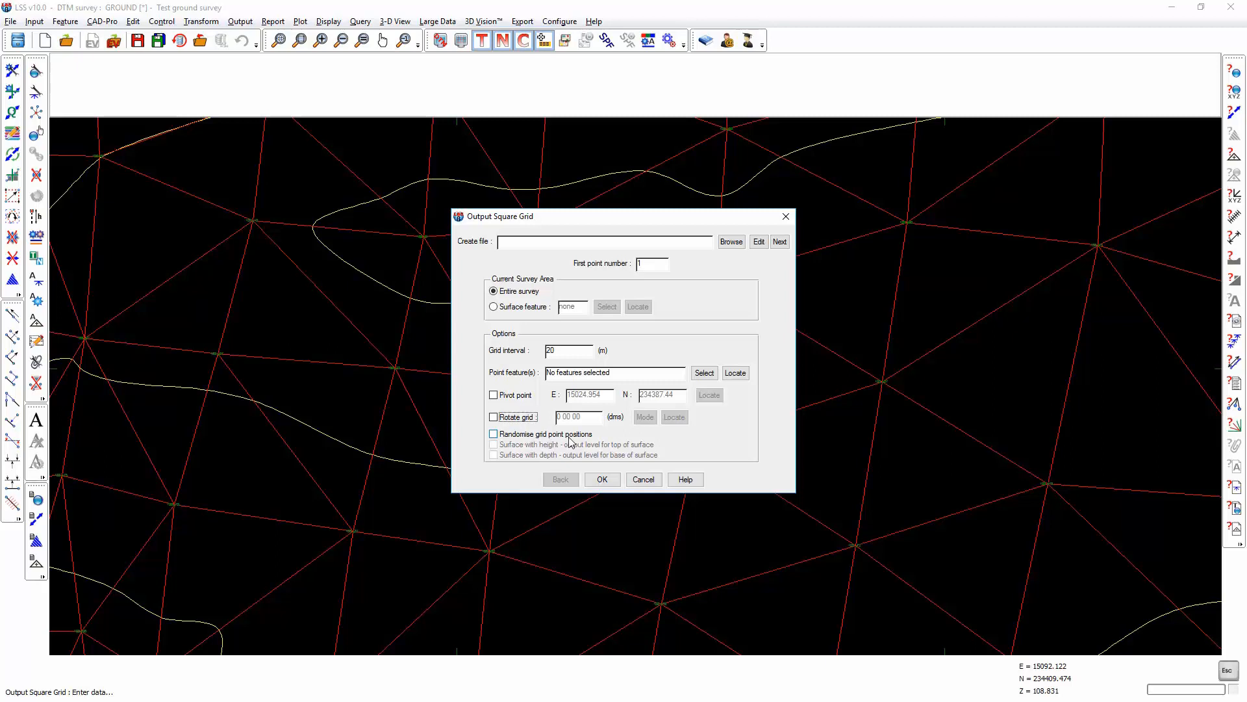
Output the square grid for the entire survey, then save the file and load it into the model
click(602, 478)
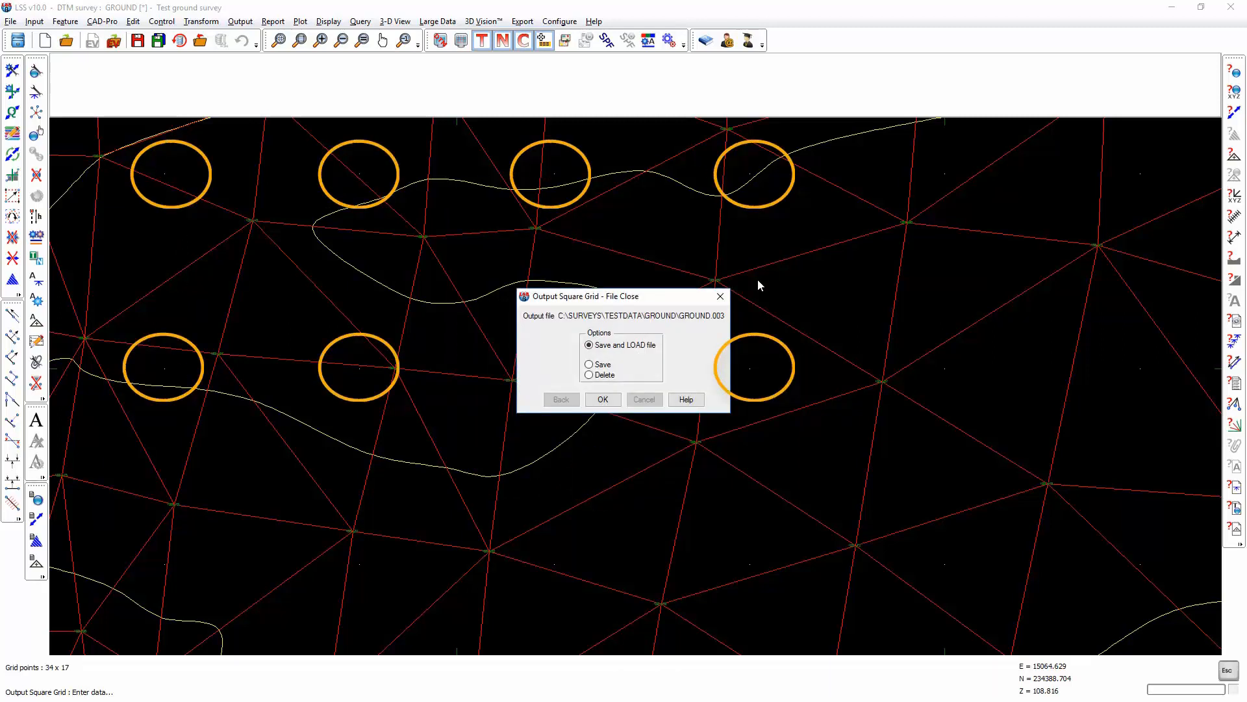
click(602, 399)
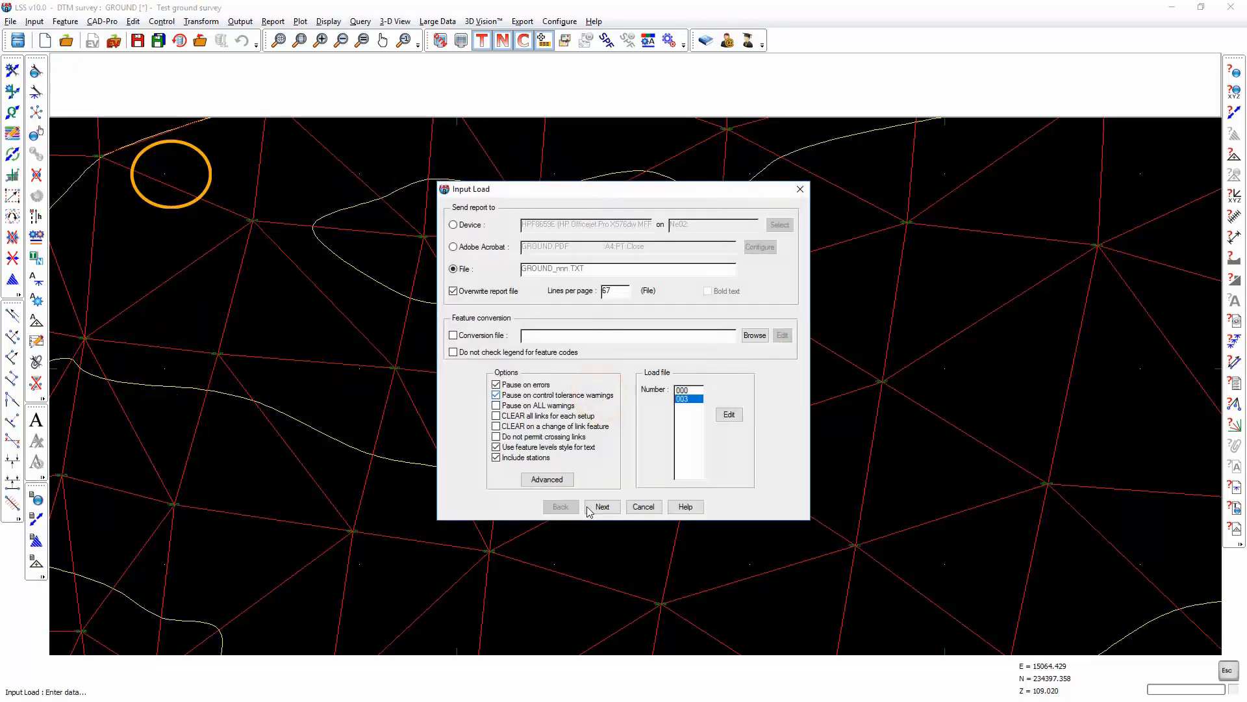
click(602, 507)
click(569, 467)
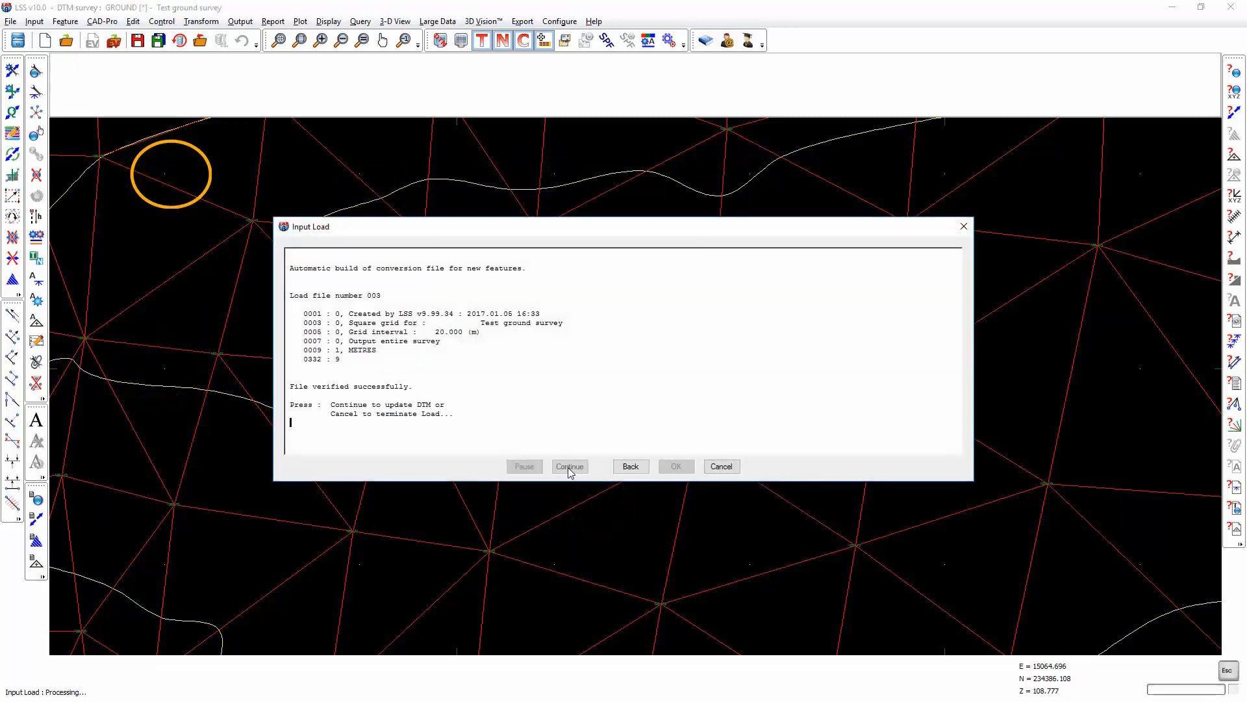
click(676, 466)
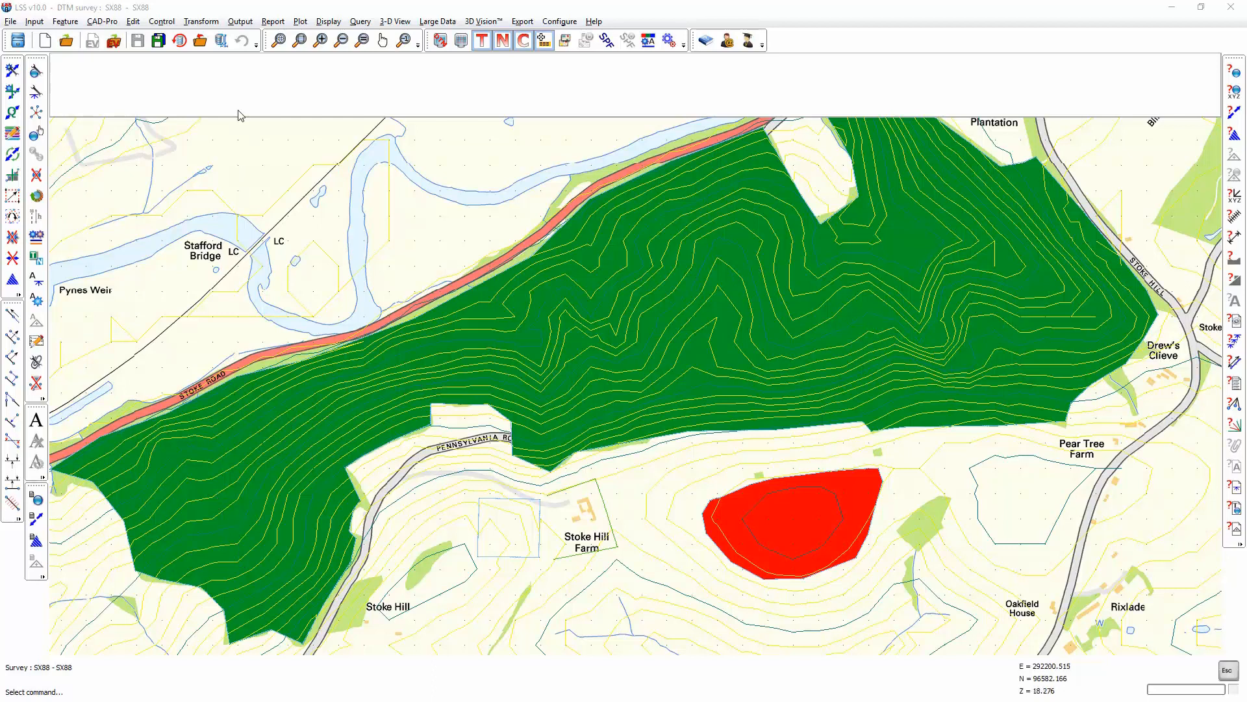
Start a new square grid output for survey SX88 with the file name cleared, limited to surface feature 10MW
click(249, 24)
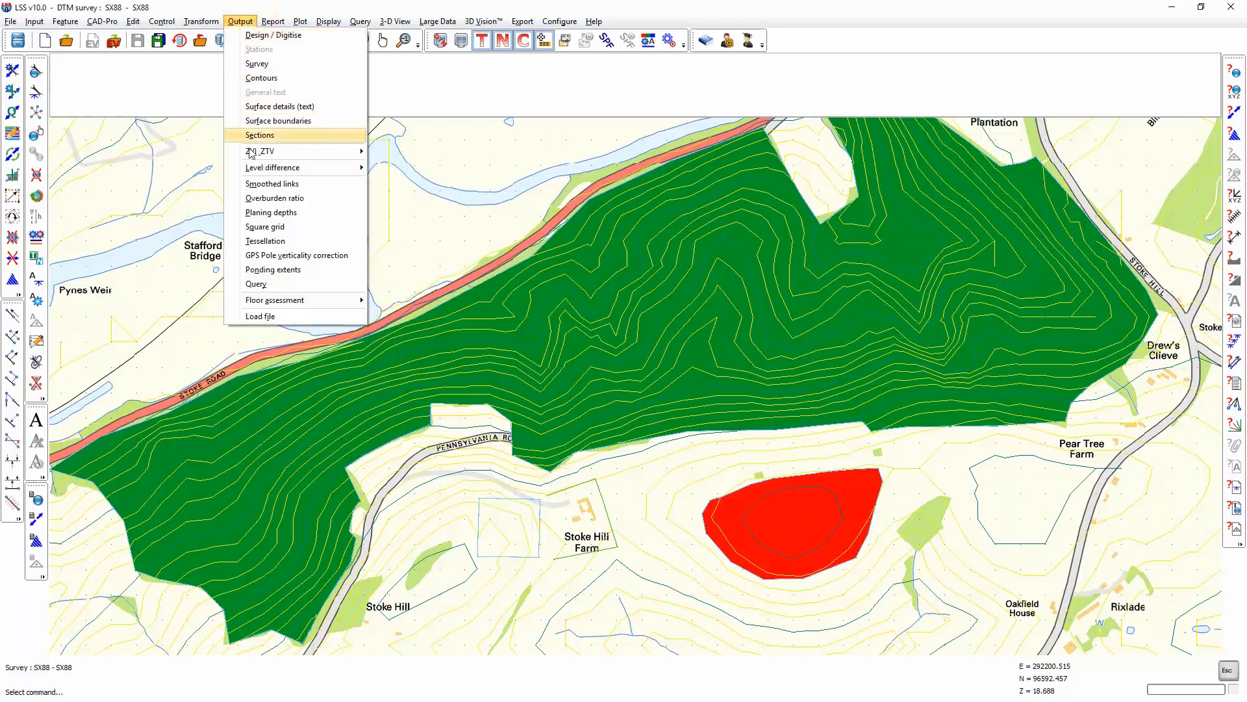
click(258, 227)
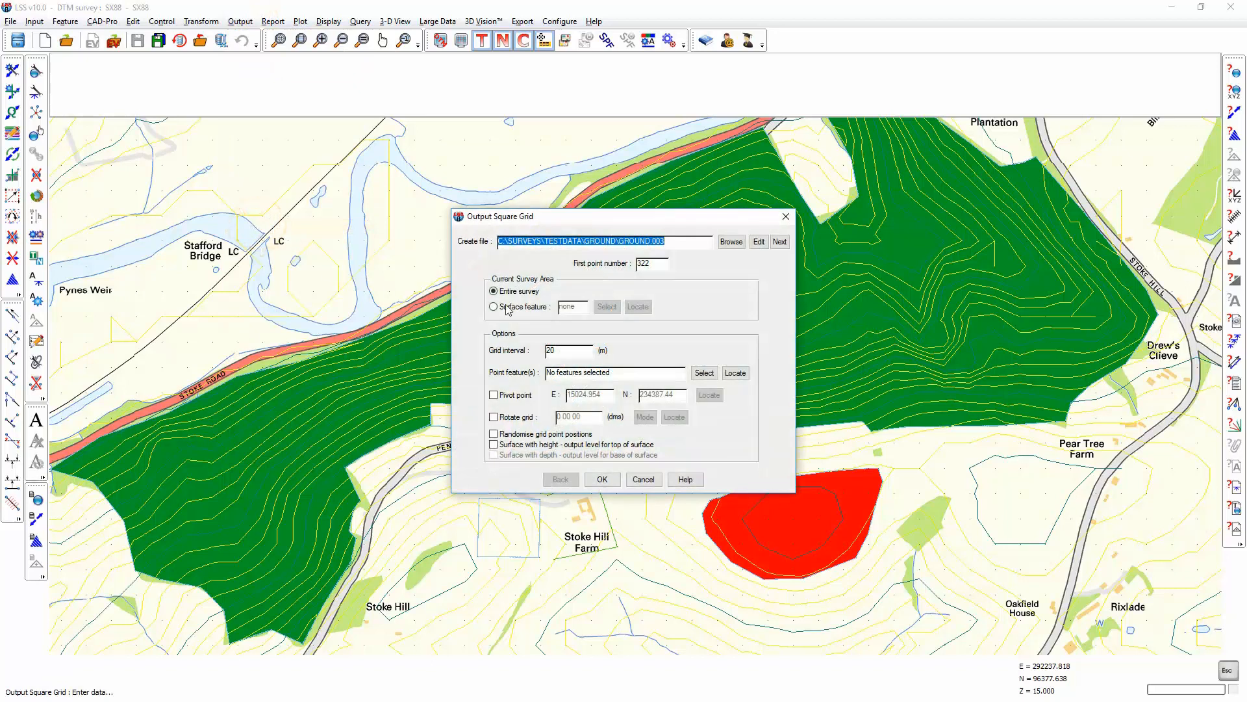
key(BackSpace)
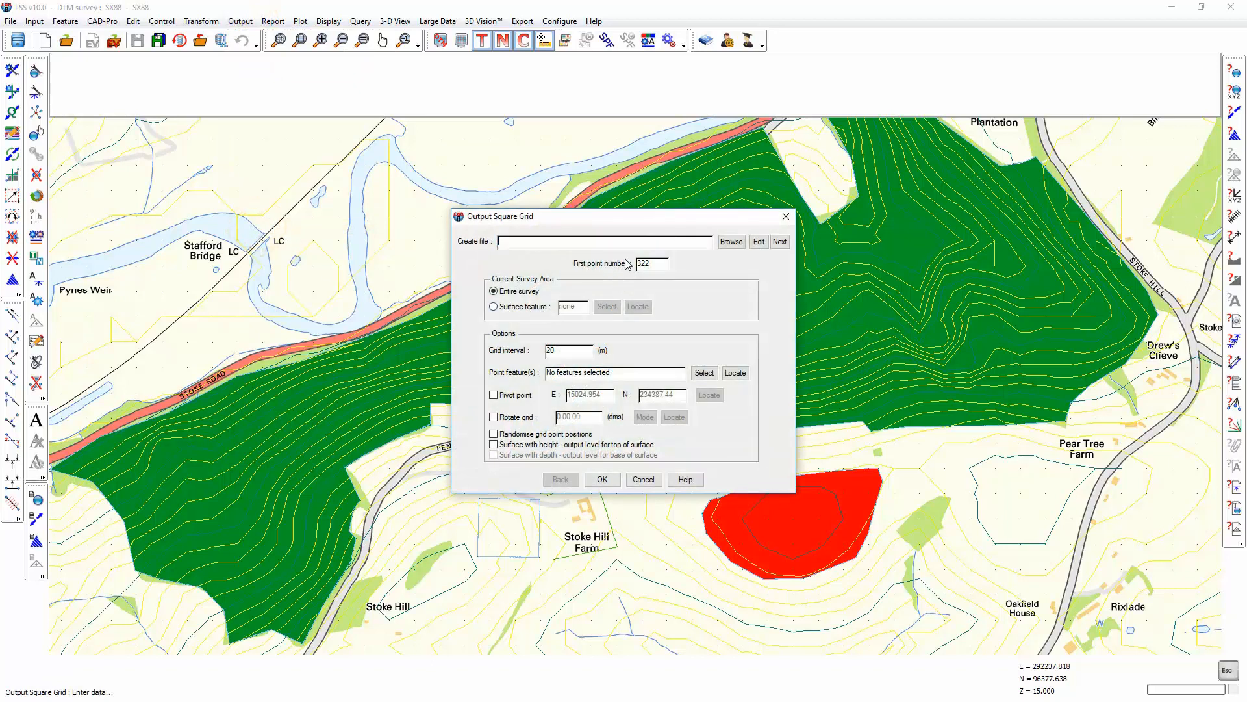
click(494, 307)
click(607, 307)
click(752, 326)
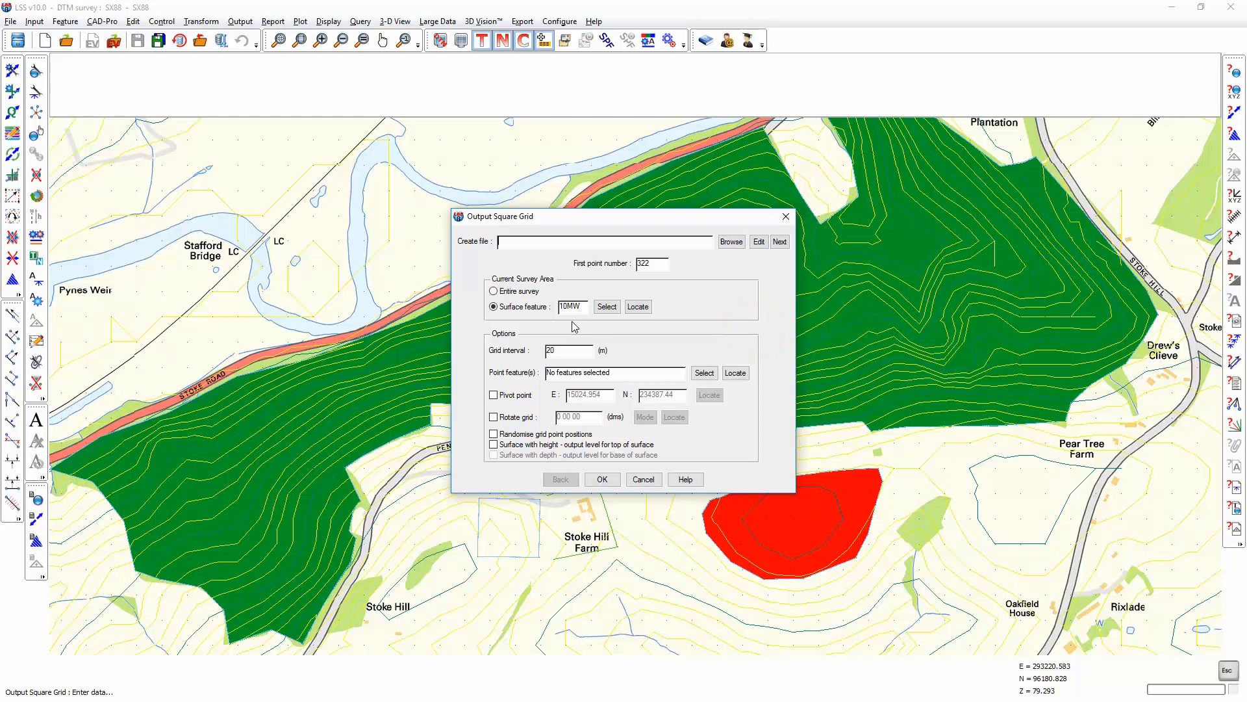
Set the grid interval to 8 m, choose the point features Tree - 1 to Tree - 20, and randomise the grid point positions
double_click(566, 349)
click(704, 373)
drag(704, 276, 704, 305)
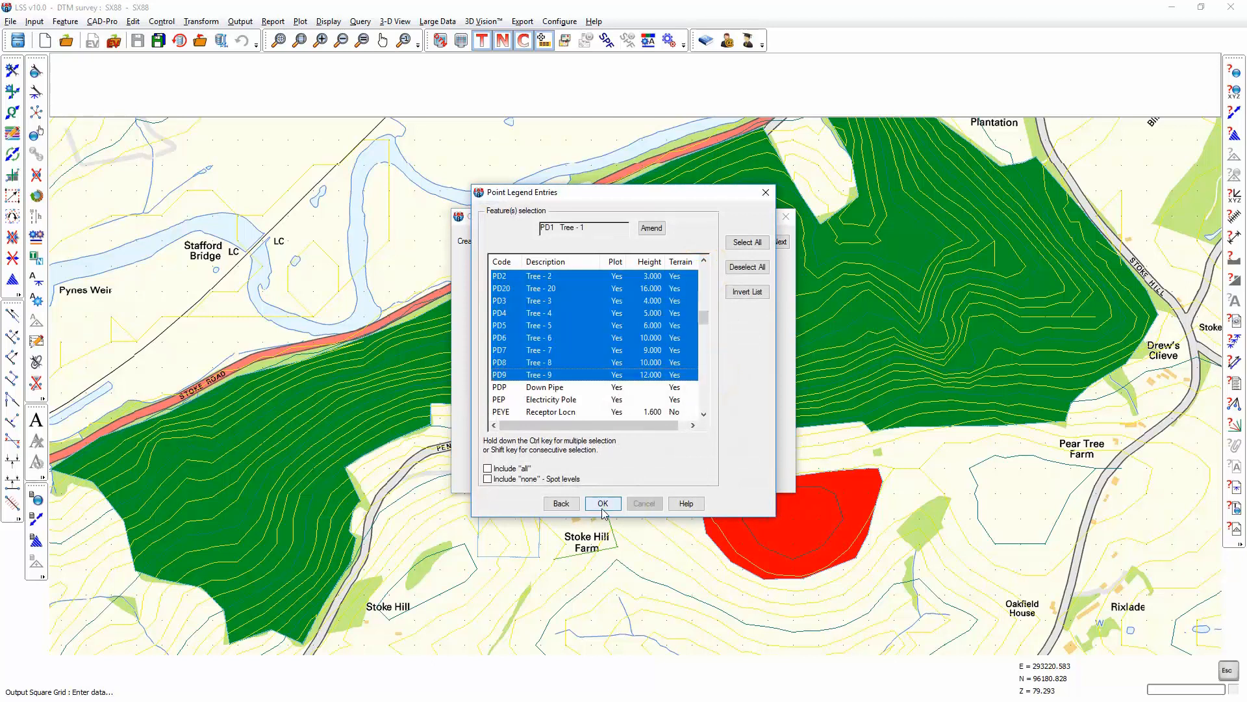
click(602, 505)
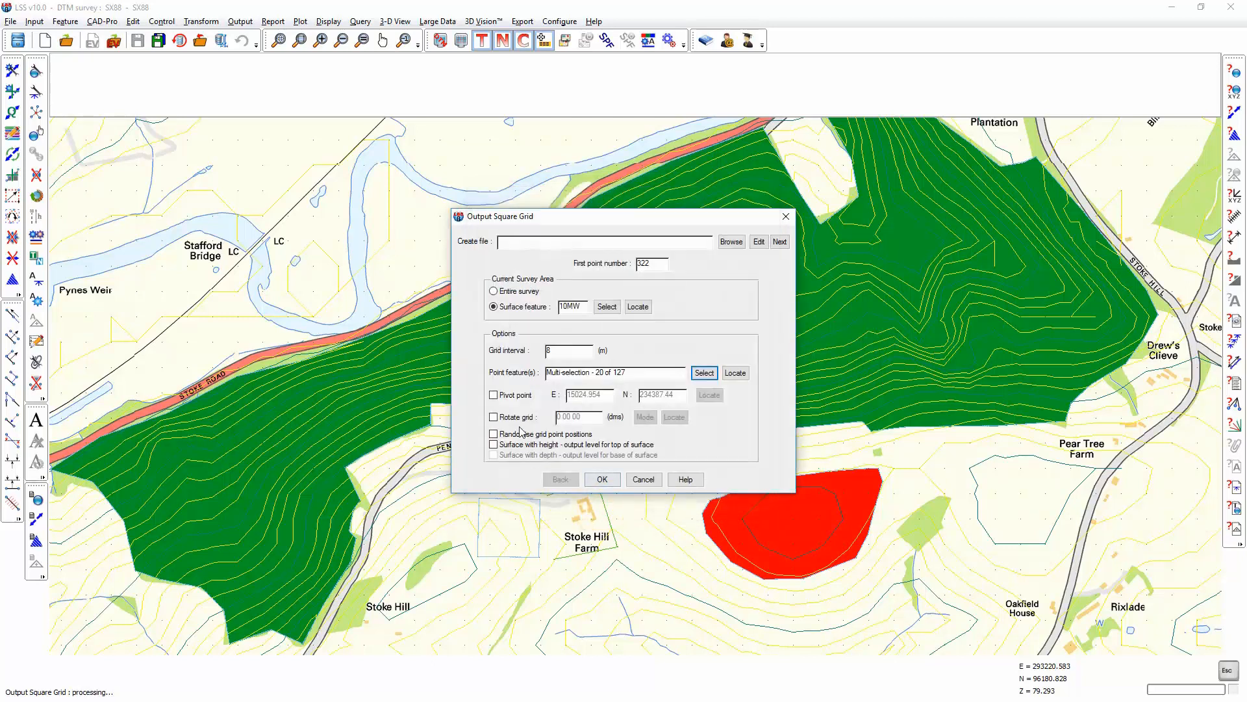
click(503, 435)
Output the randomised tree grid, then save the file and load it into the model
click(607, 482)
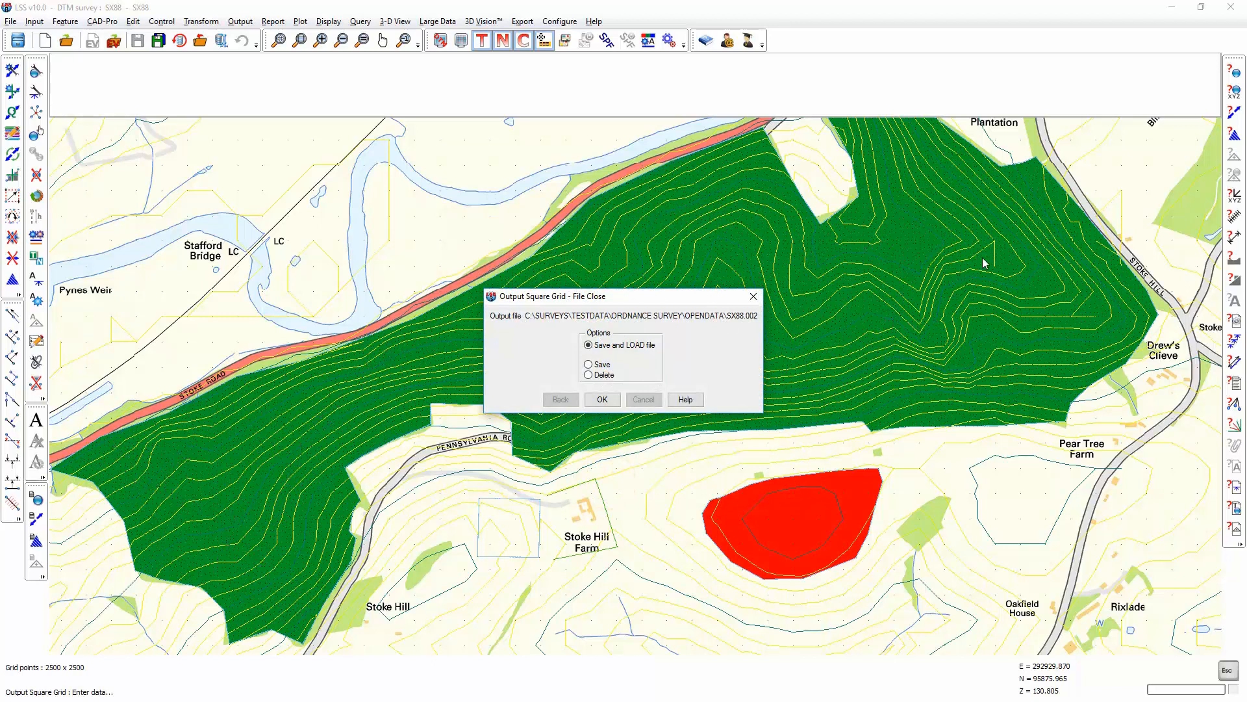
click(601, 399)
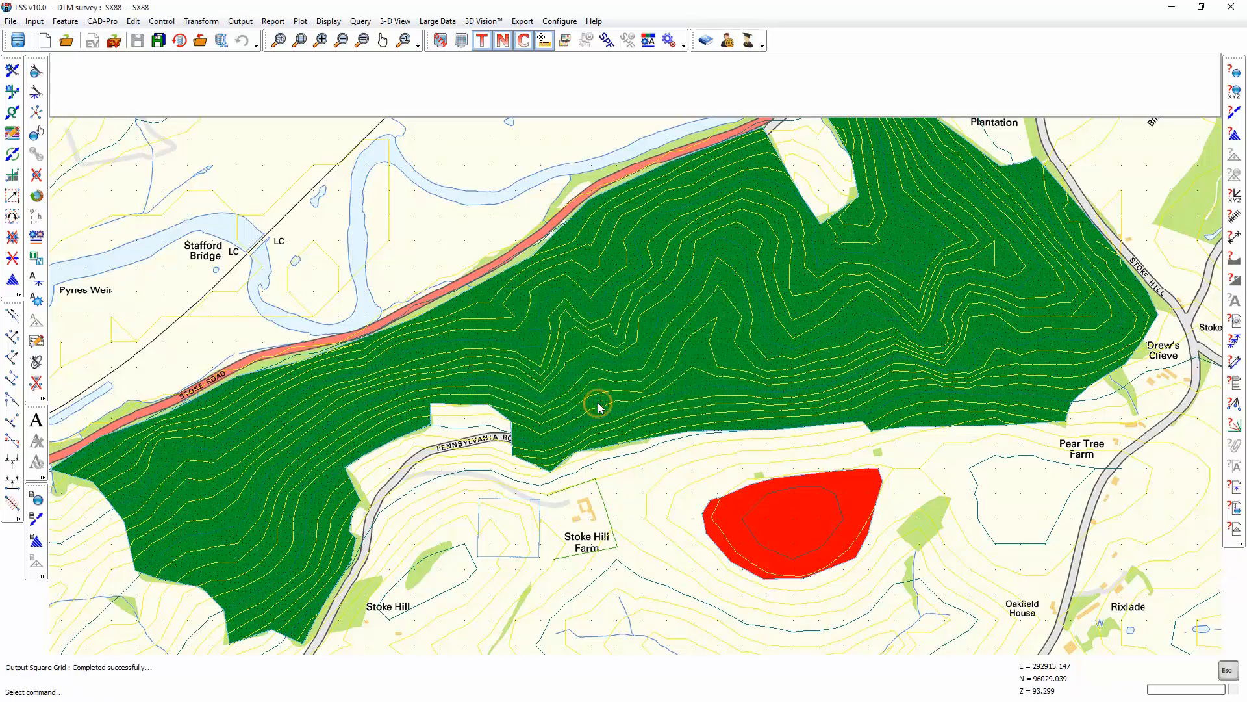
click(604, 508)
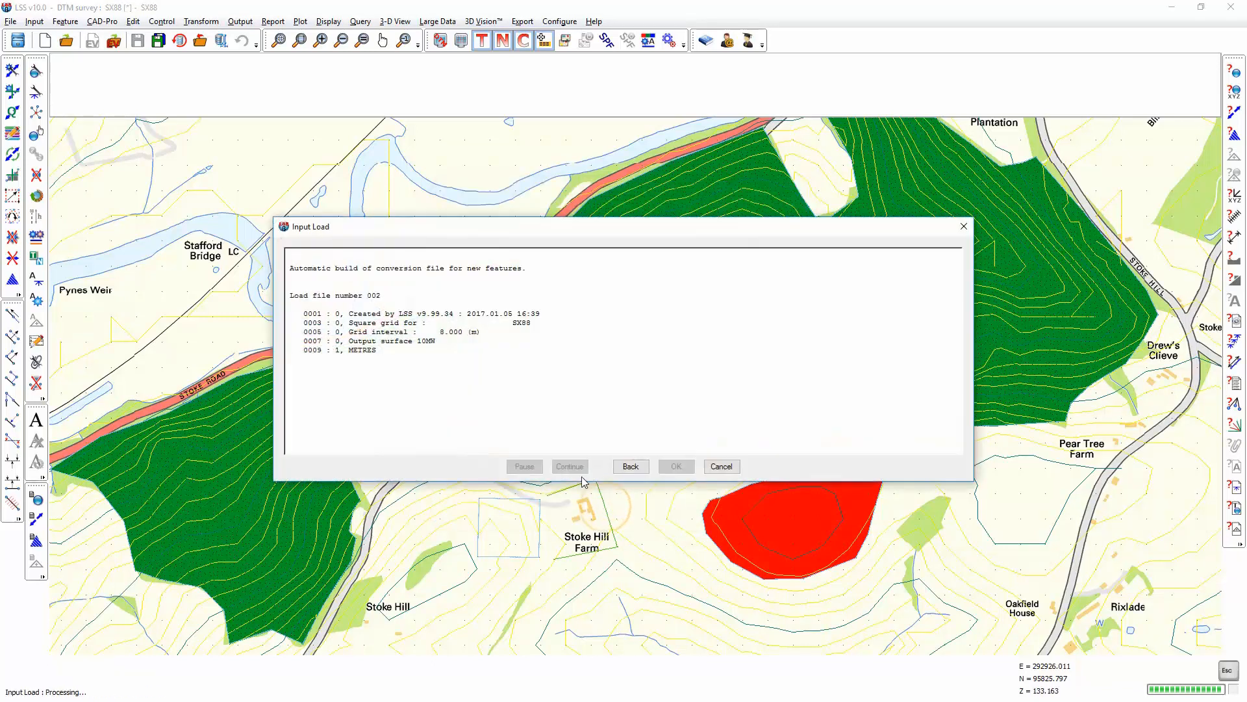
click(568, 467)
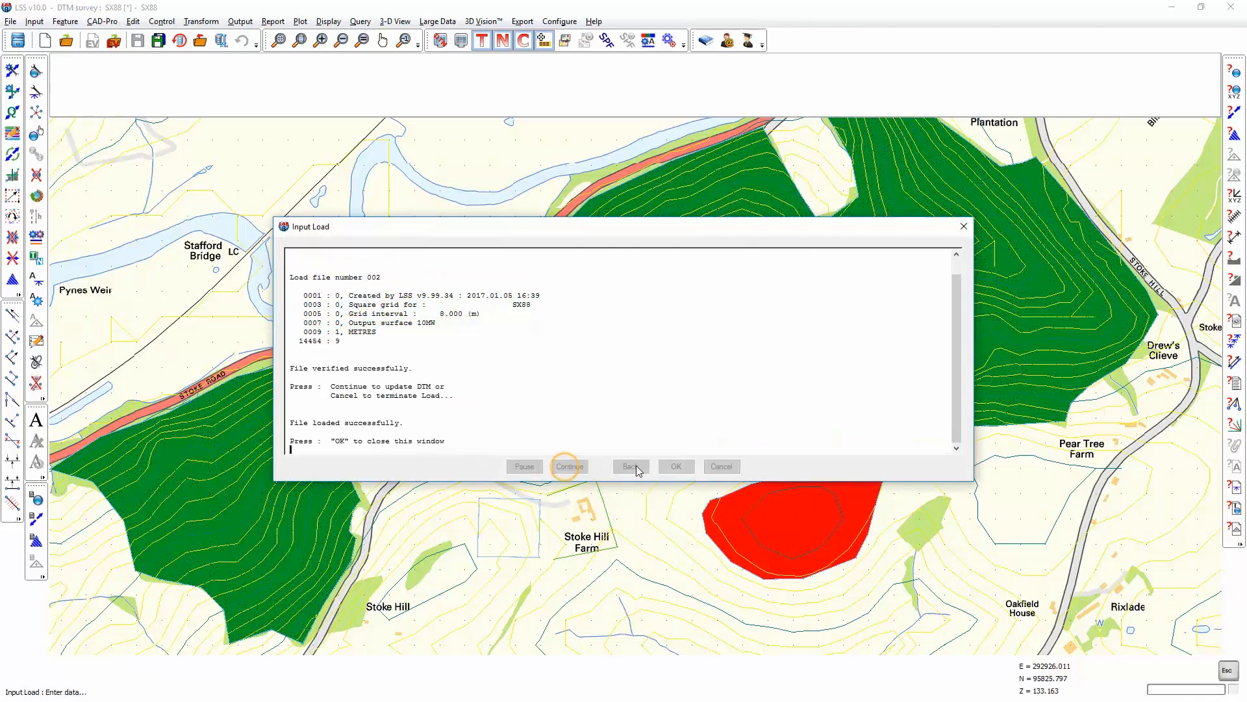
click(674, 467)
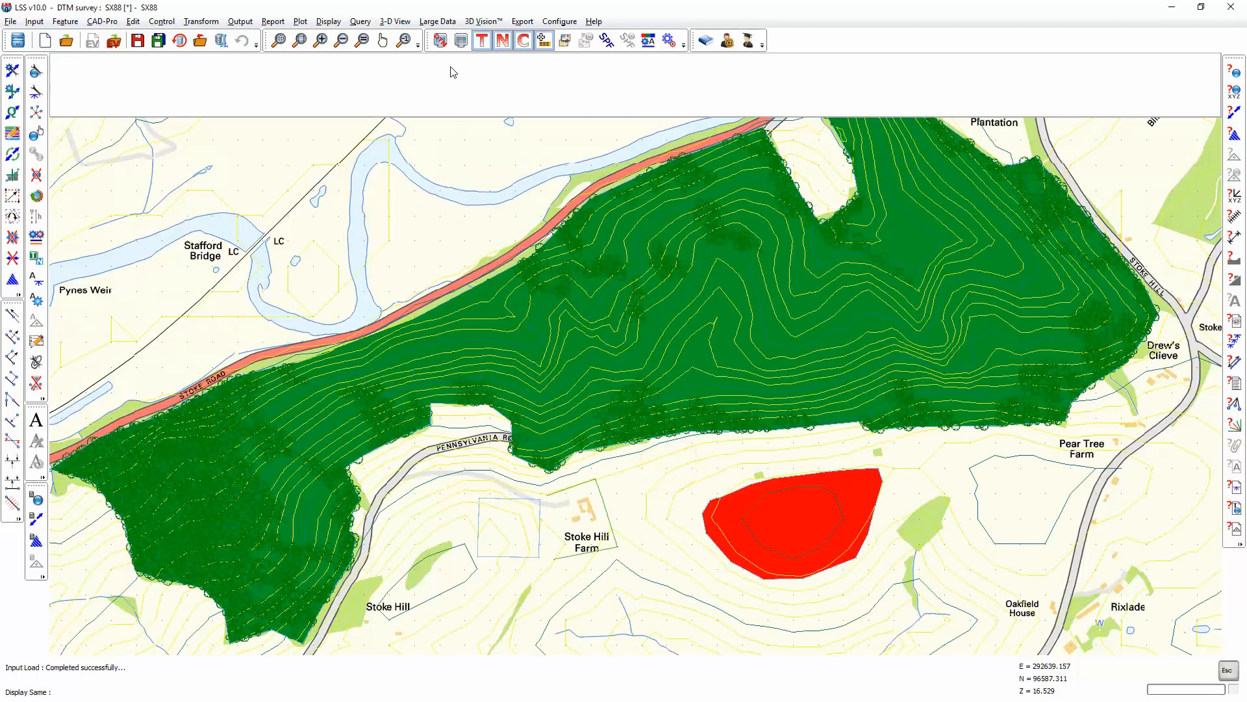
Turn off surfaces in the DTM display settings and stop the redraw
click(442, 42)
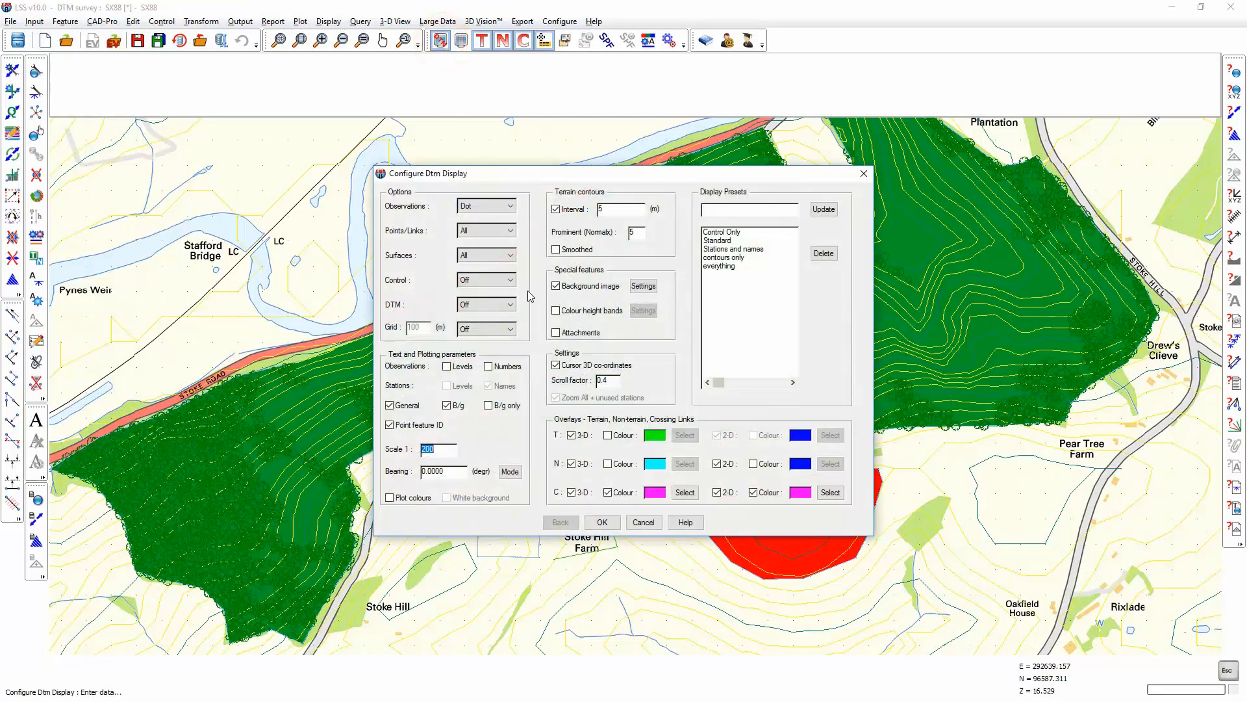
click(470, 259)
click(469, 266)
click(603, 521)
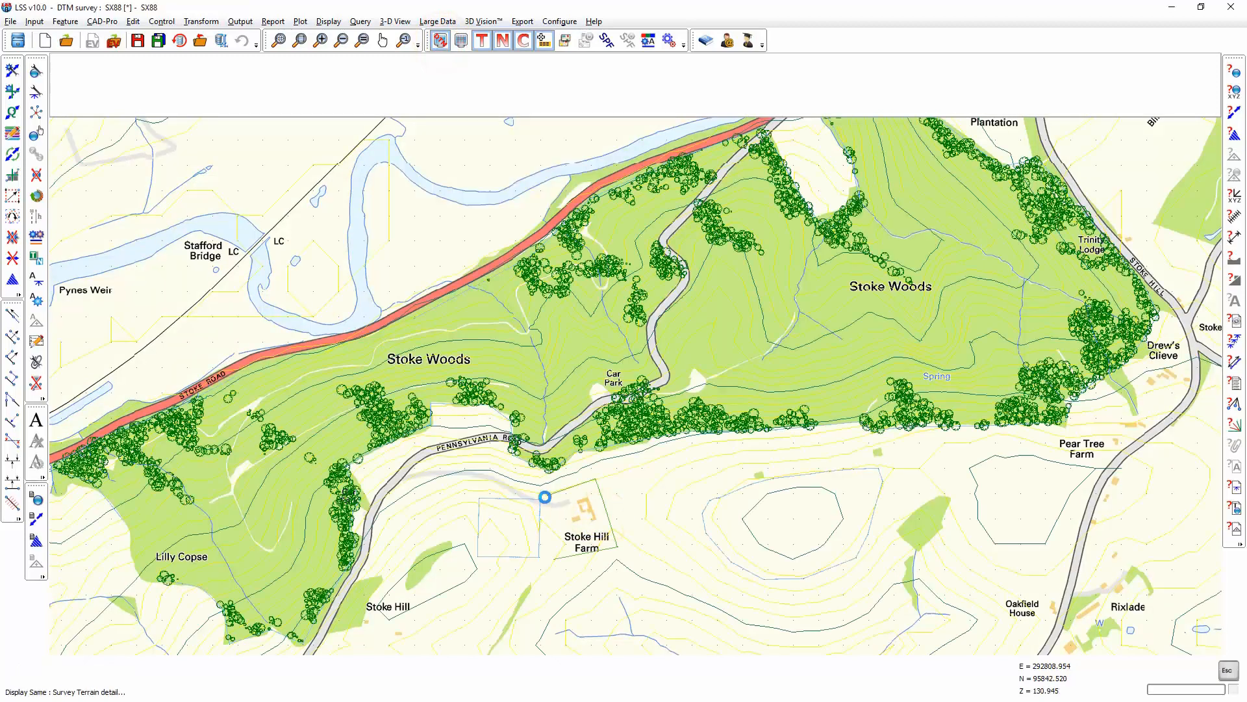
key(Escape)
Inspect the generated tree symbols around the car park and the northern woodland in plan view
scroll(656, 405, up, 4)
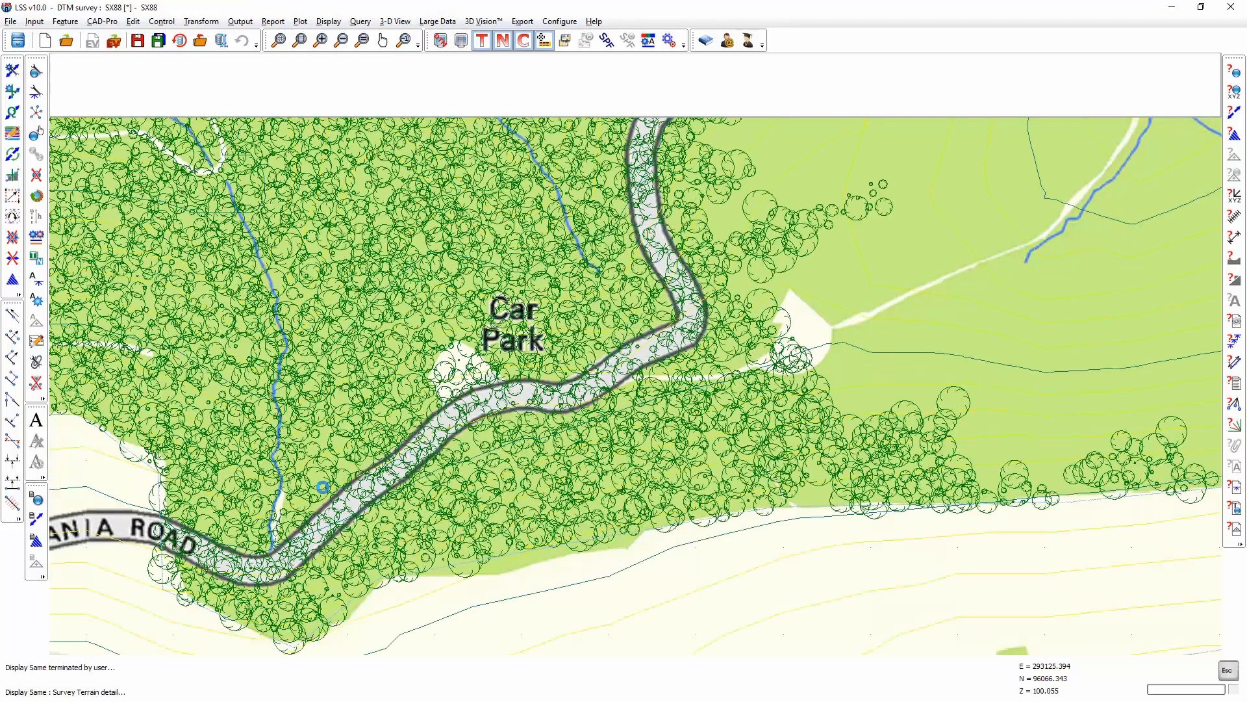
drag(768, 303, 571, 509)
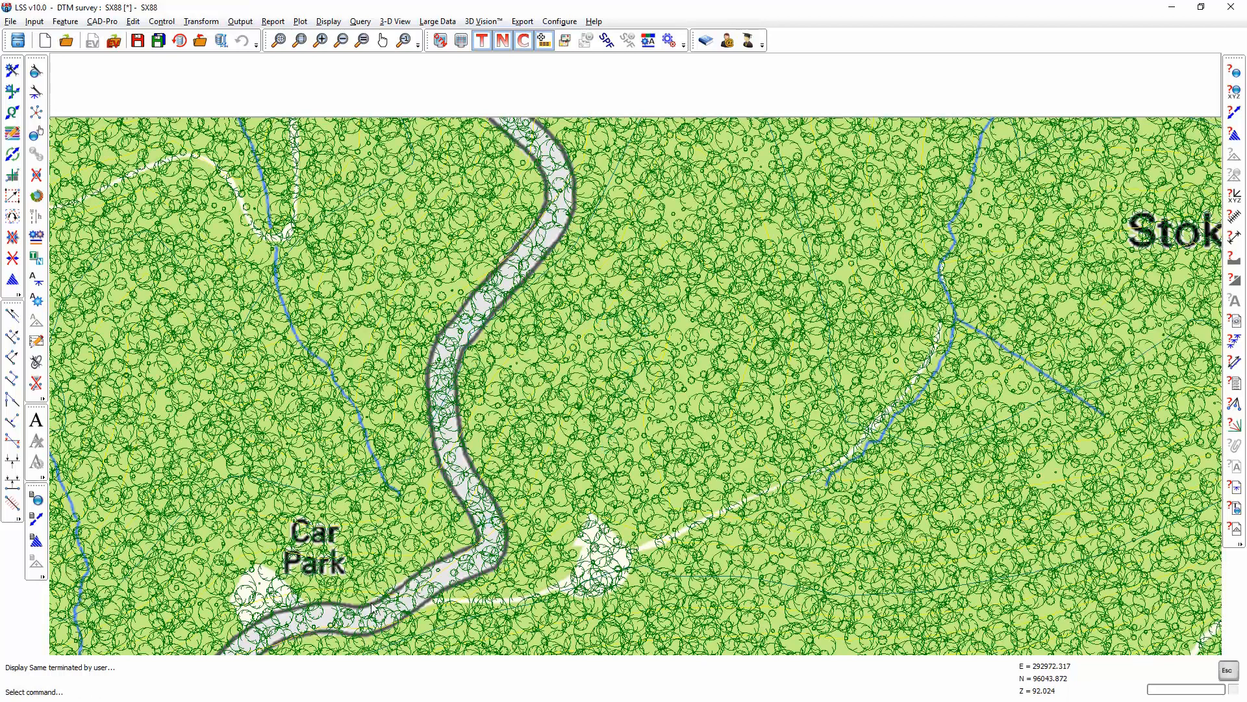
drag(598, 214, 477, 545)
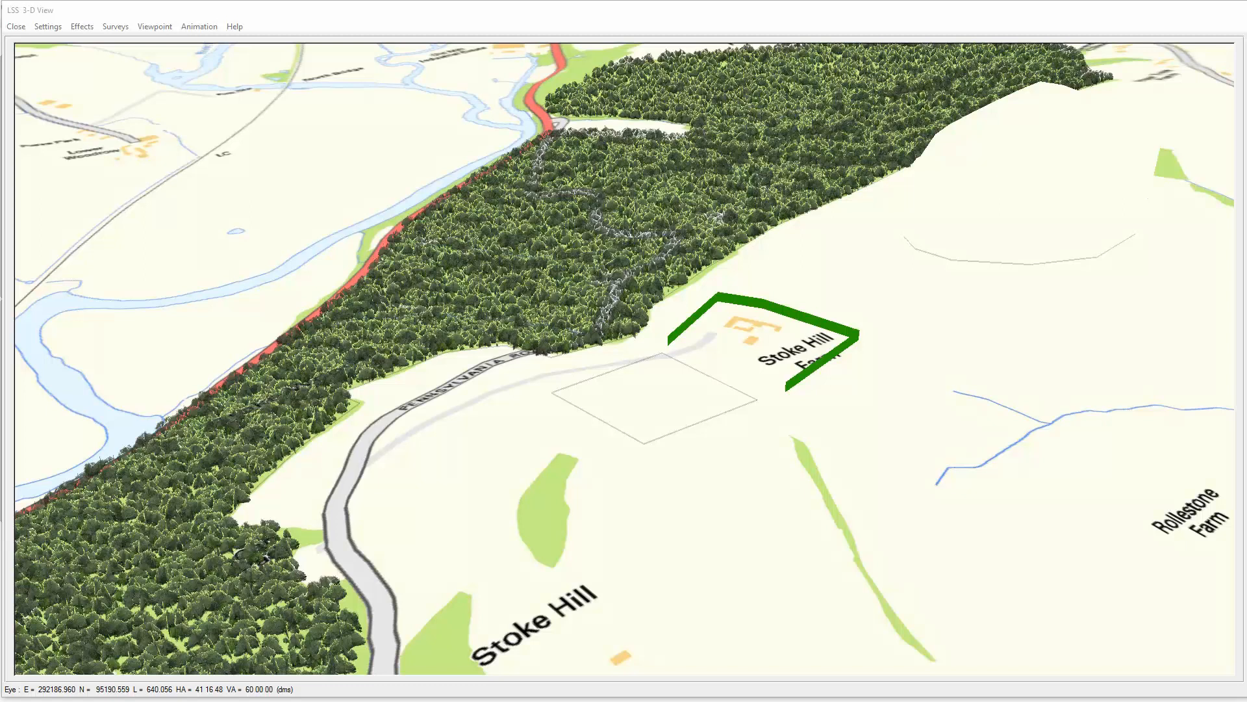
Fly low over the wooded area in the 3-D view, from Stoke Hill Farm towards the main road and river, to examine the trees
click(586, 345)
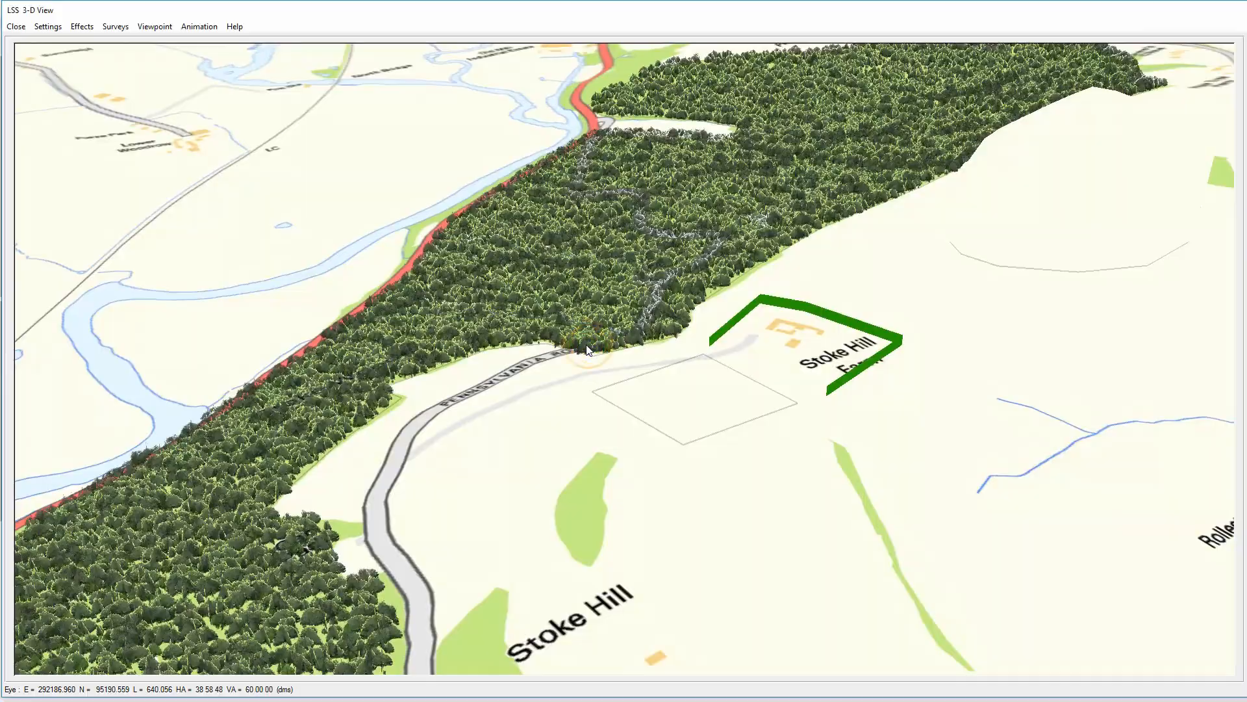
key(Up)
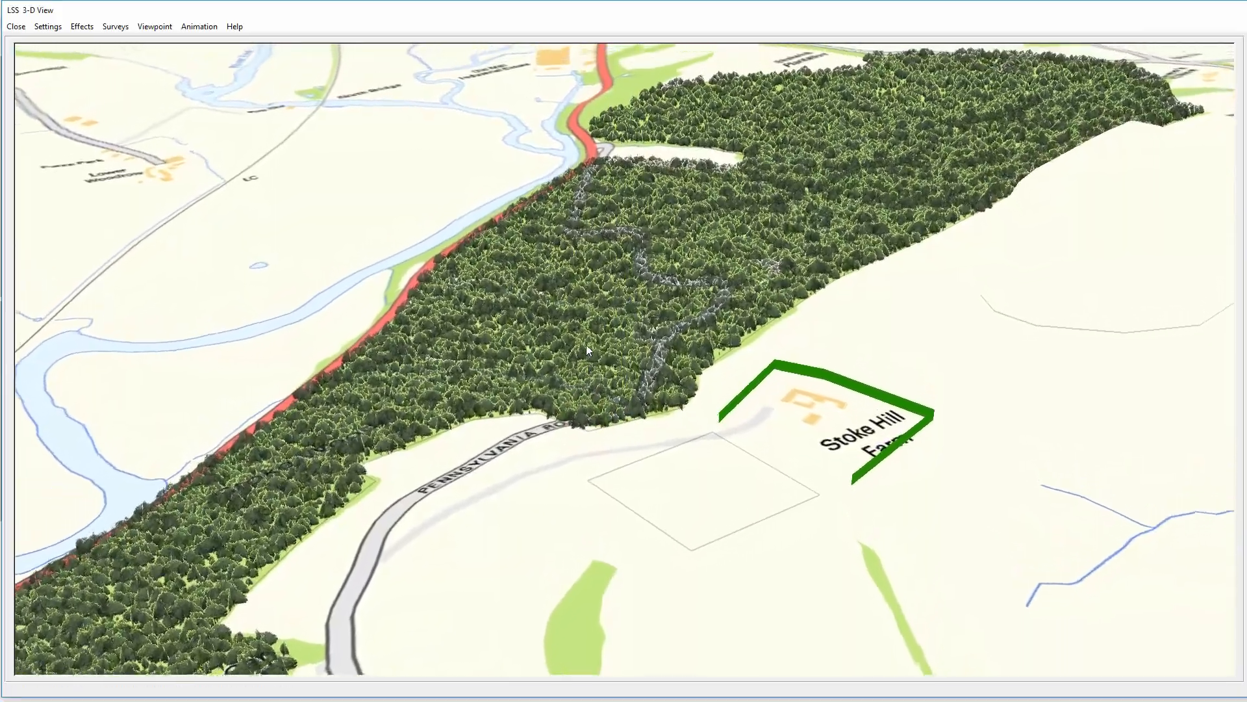
key(Up)
key(Page_Down)
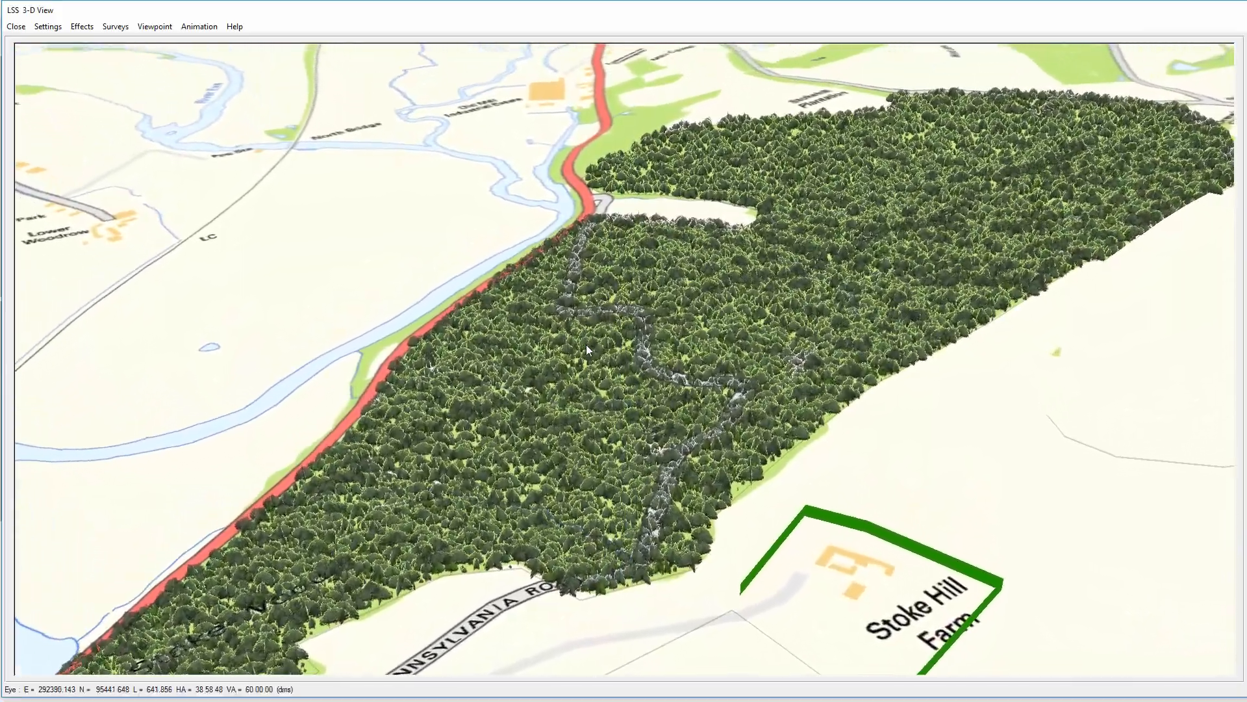
key(Up)
key(Page_Down)
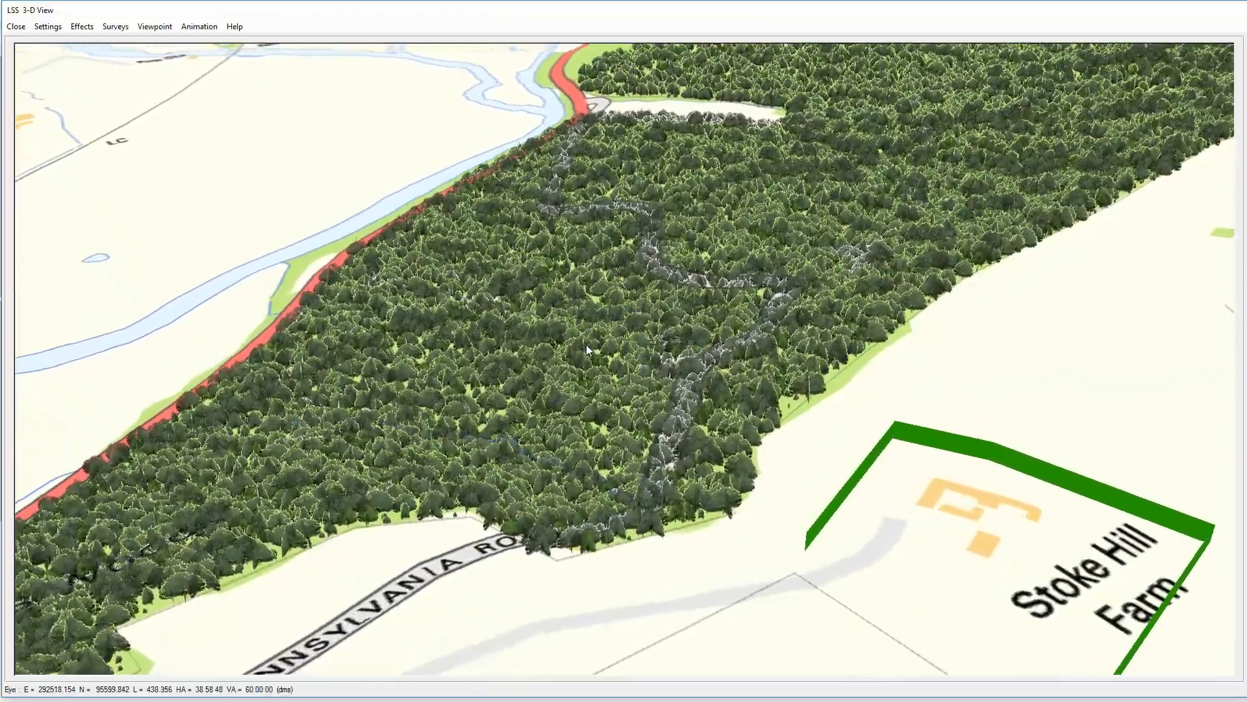
key(Up)
key(Page_Down)
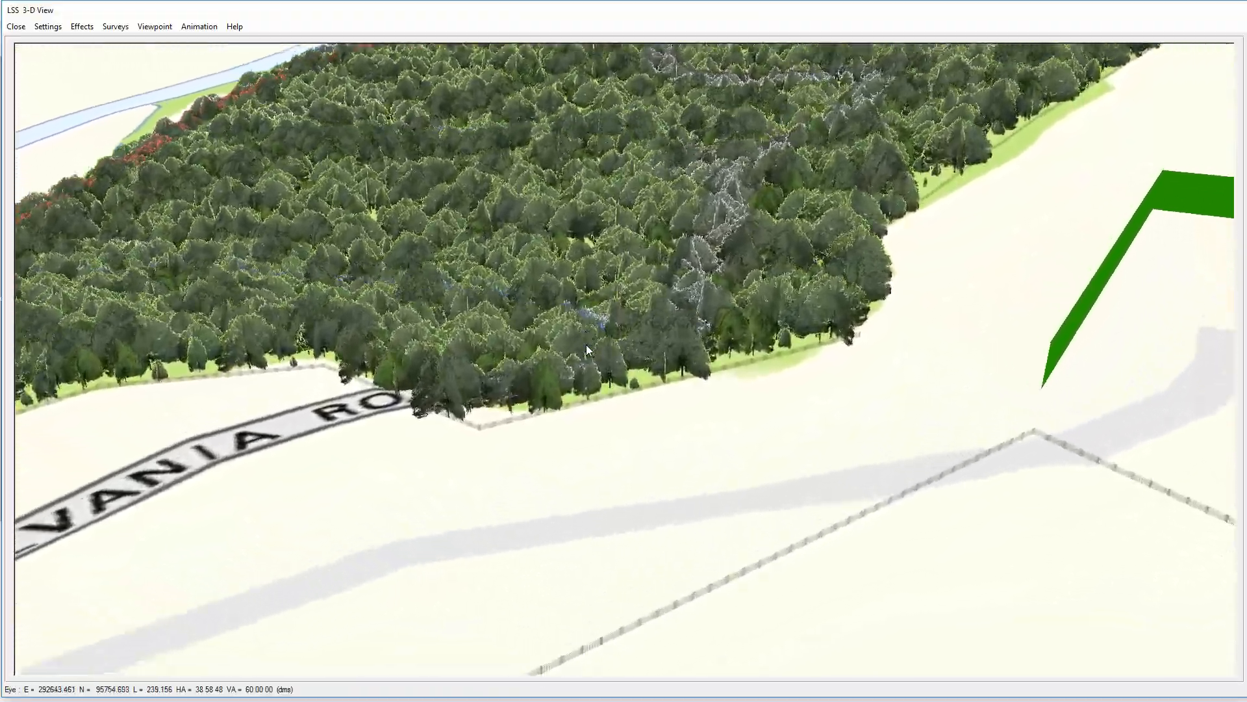
key(Up)
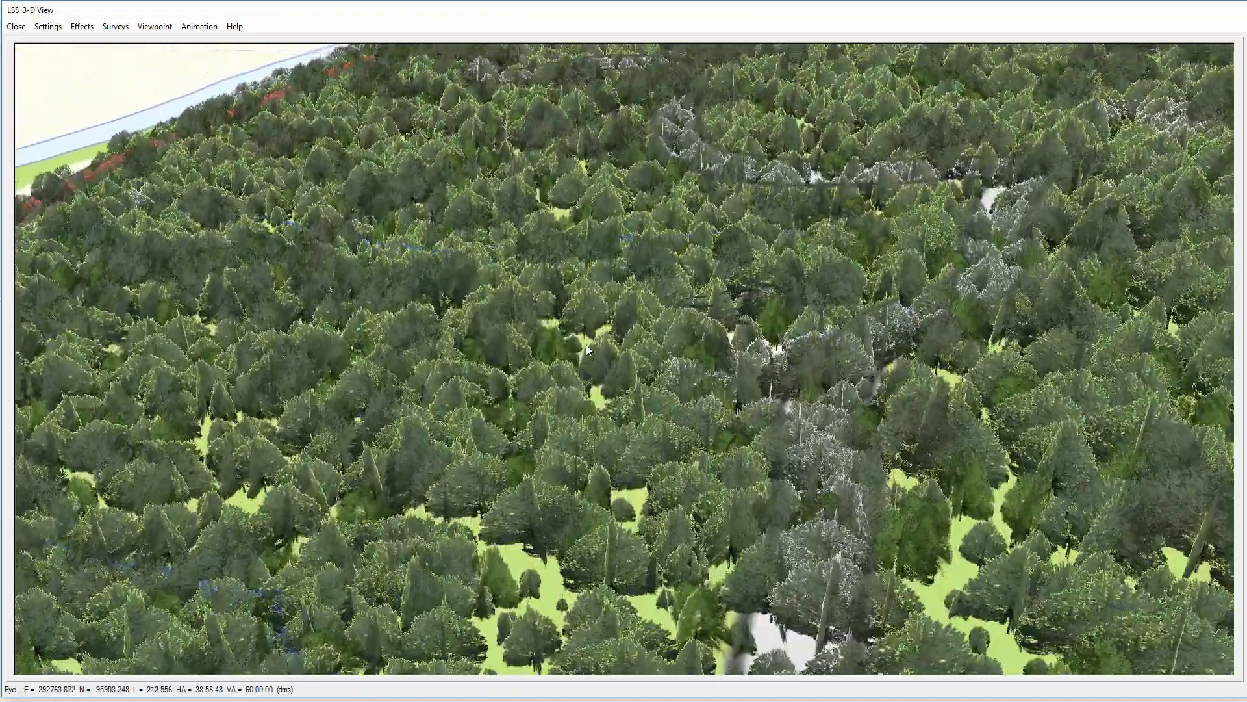
key(Up)
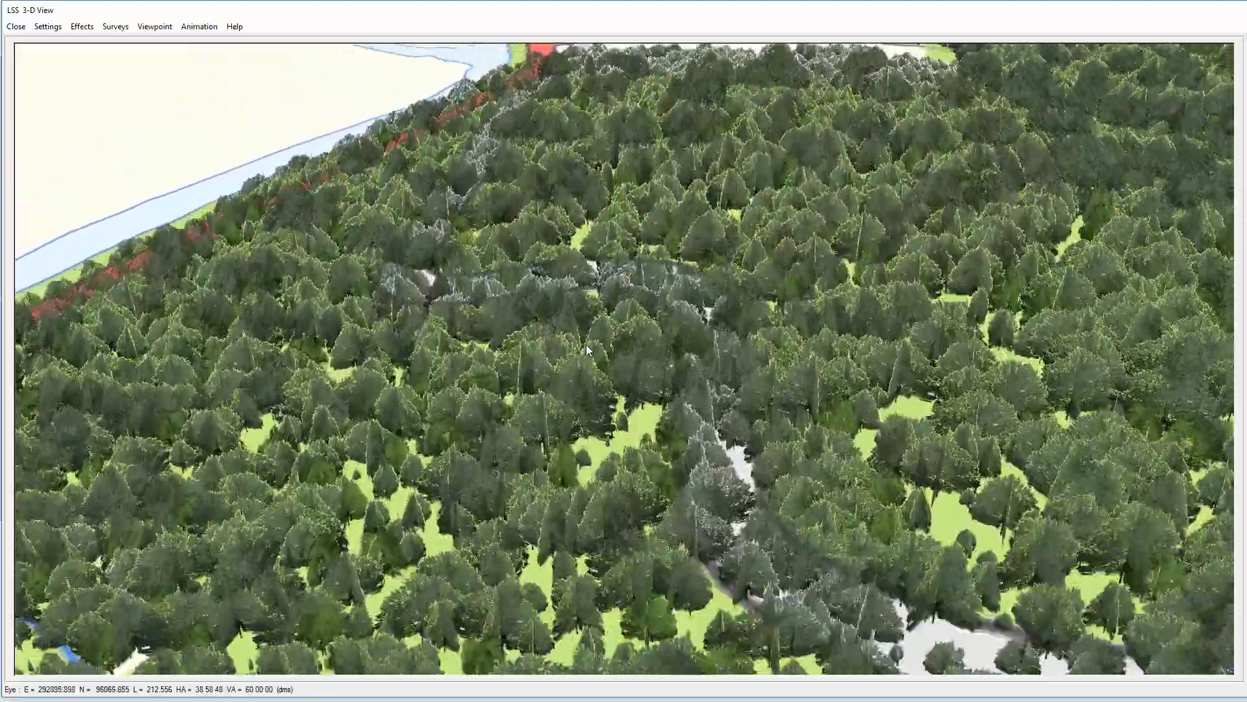
key(Up)
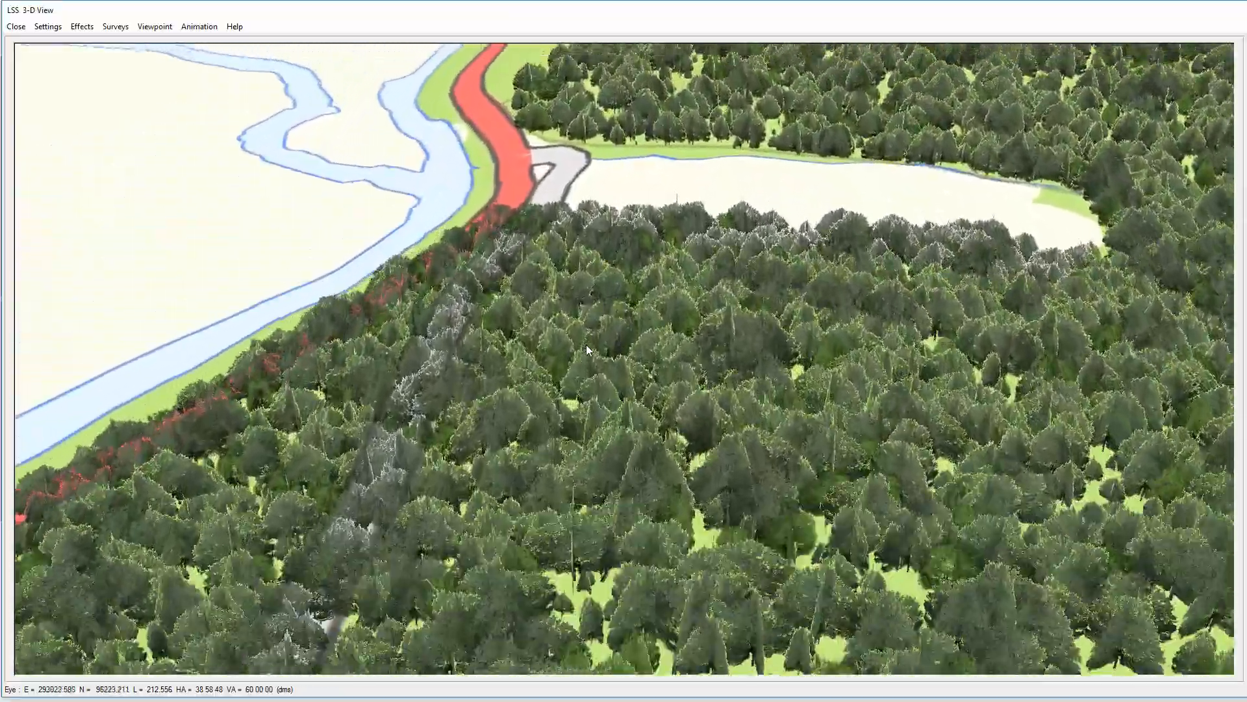
key(Up)
key(Up)
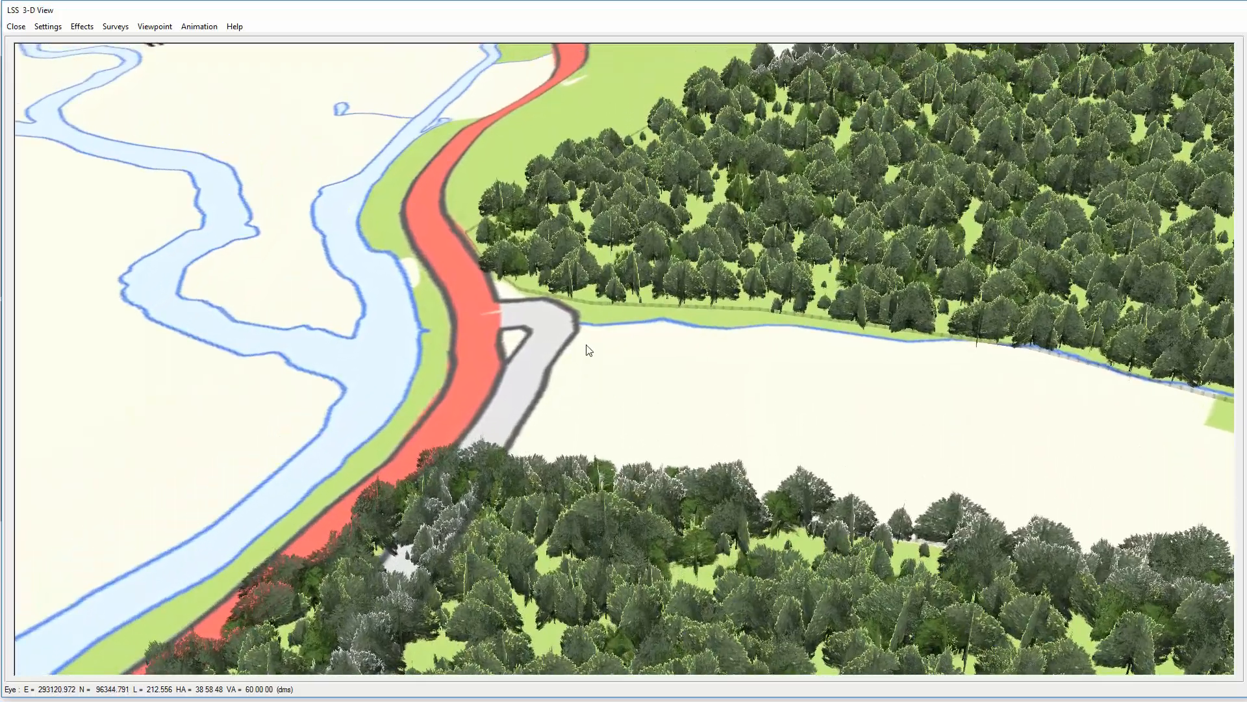